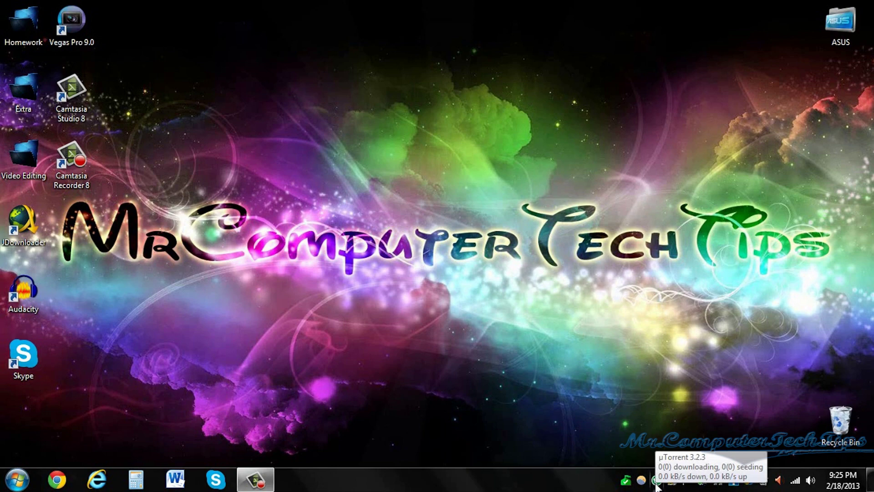
Bring up the µTorrent main window and sort the empty torrent list by Seeds/Peers.
double_click(656, 480)
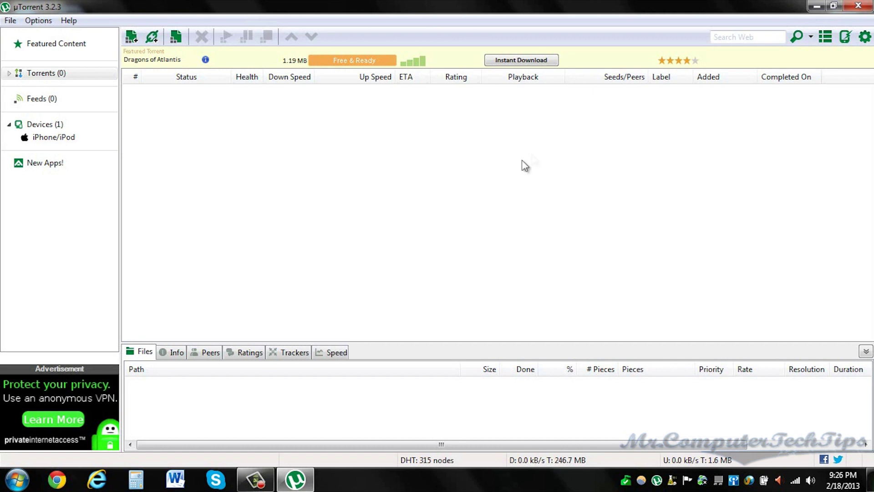
click(603, 78)
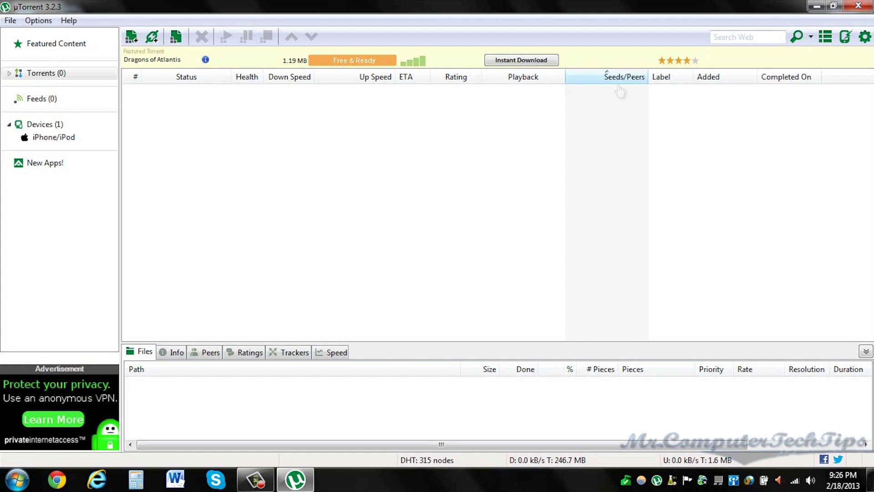
click(40, 20)
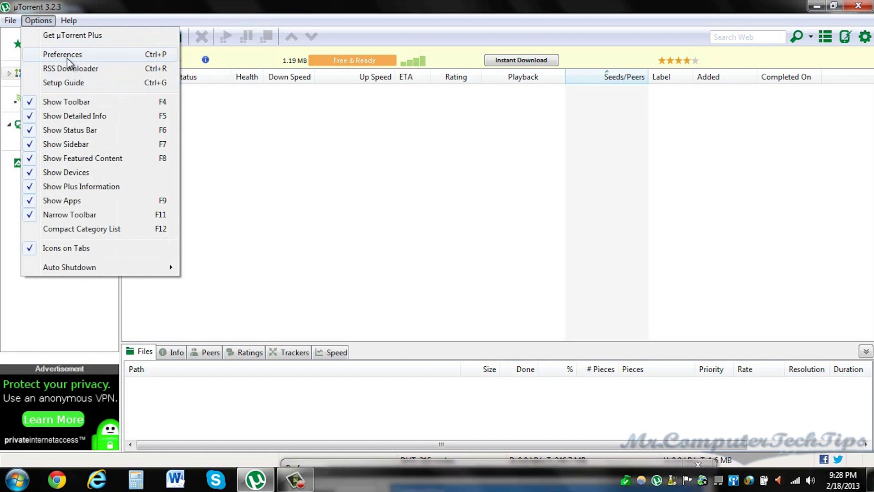
Open Options > Preferences, drag the window to screen centre, and show the General page.
click(64, 54)
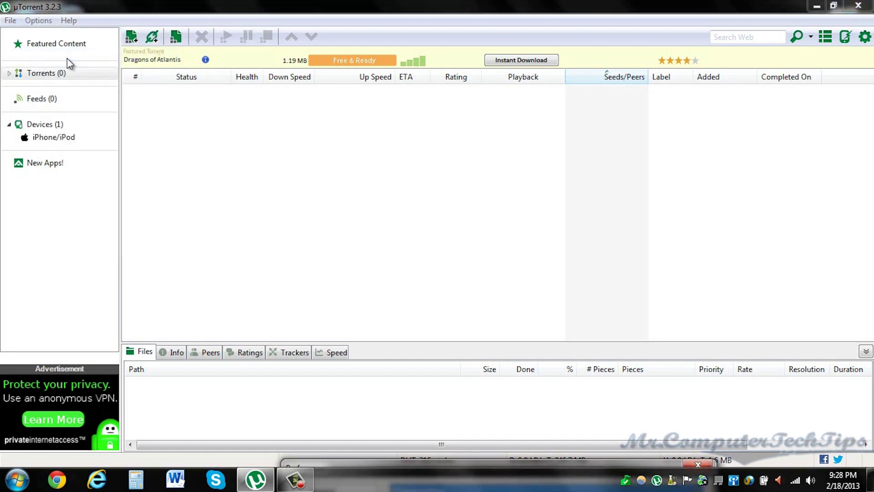
click(398, 457)
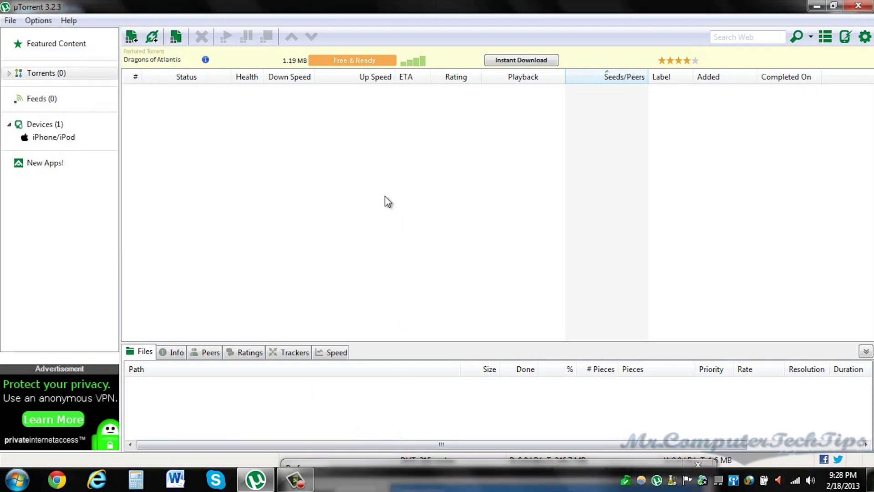
drag(461, 460, 402, 67)
click(264, 93)
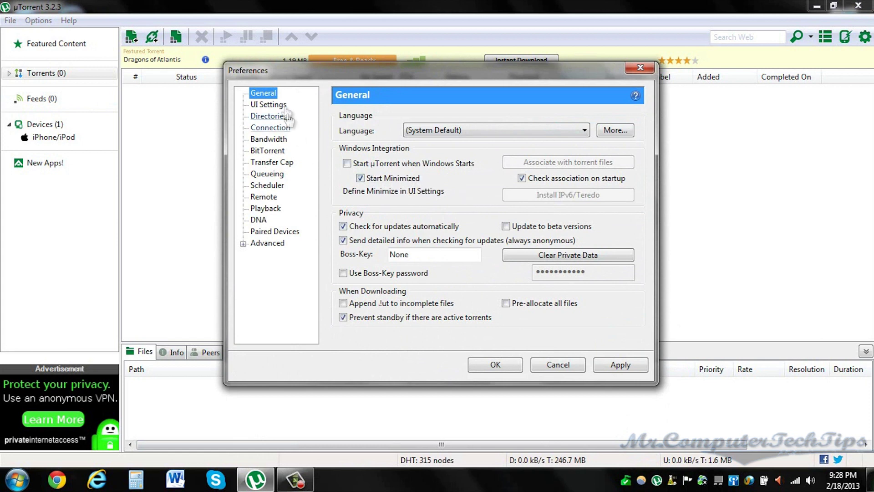
Look through the UI Settings, Directories and Connection pages, ending on Bandwidth.
click(272, 104)
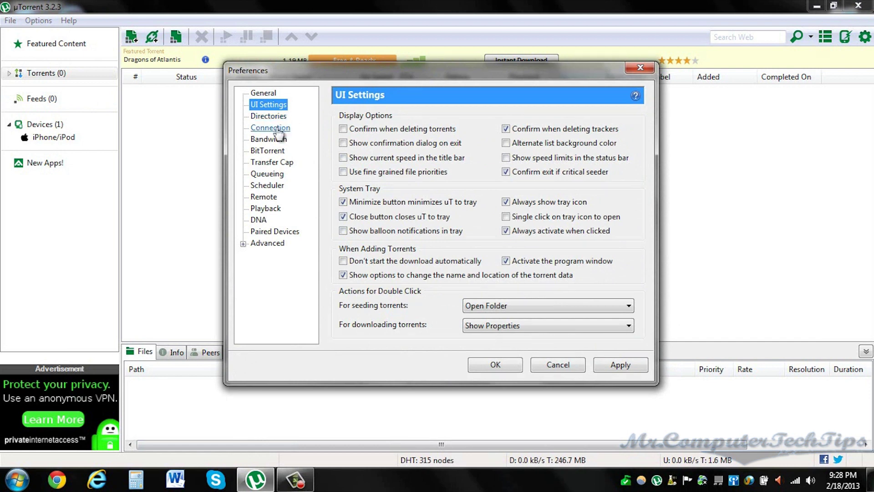
click(277, 118)
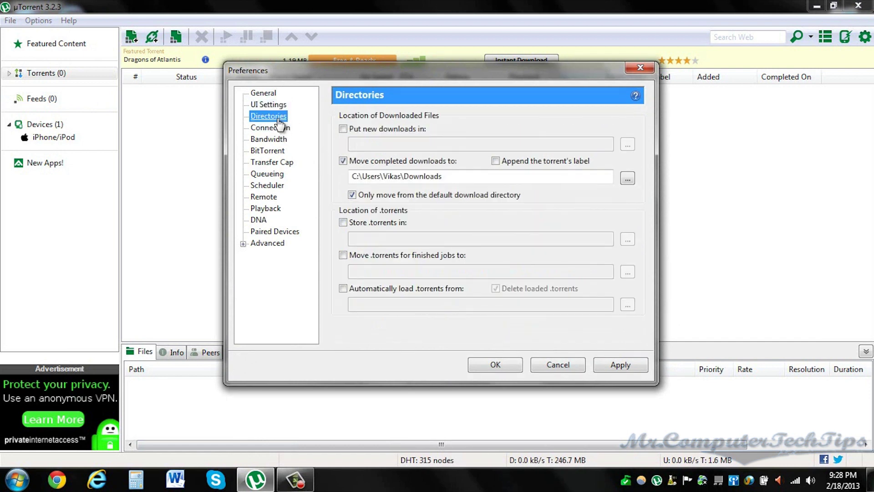
click(279, 129)
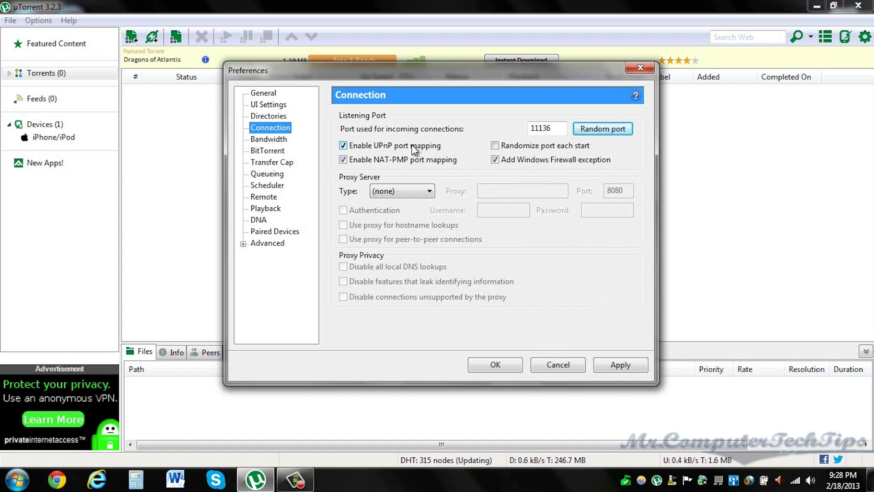
click(281, 141)
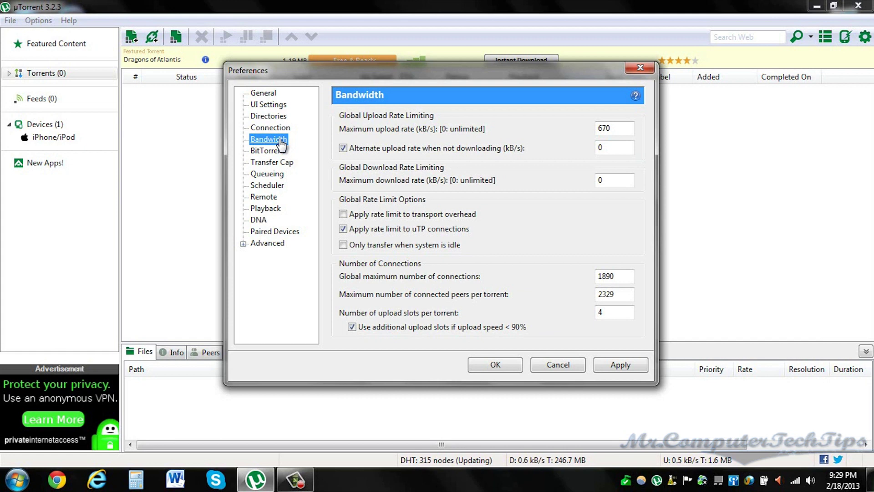
drag(618, 278, 600, 279)
click(616, 276)
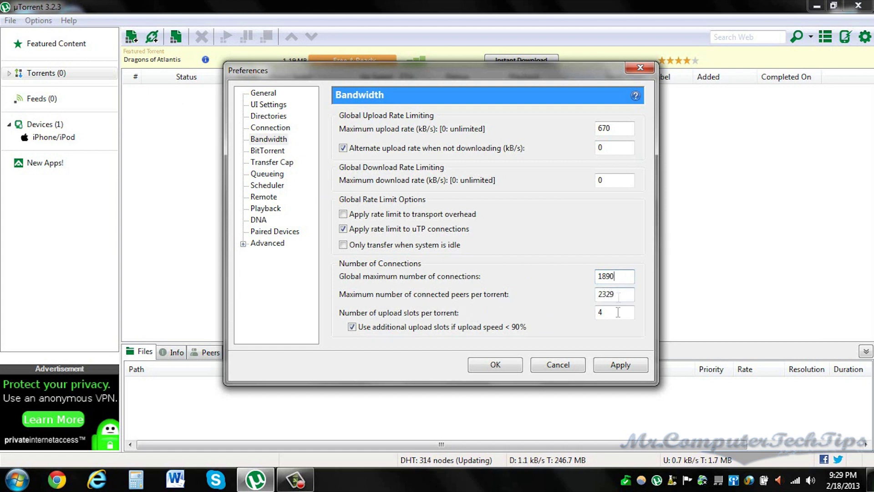
double_click(601, 314)
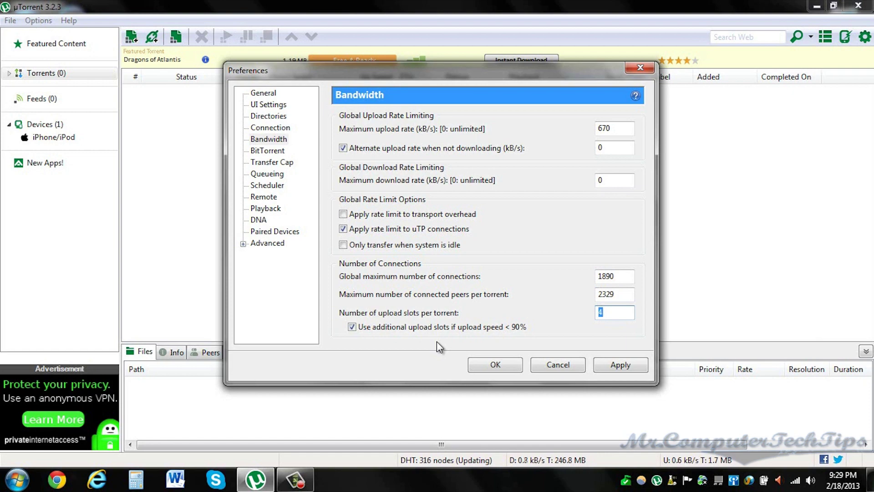
drag(353, 73, 359, 155)
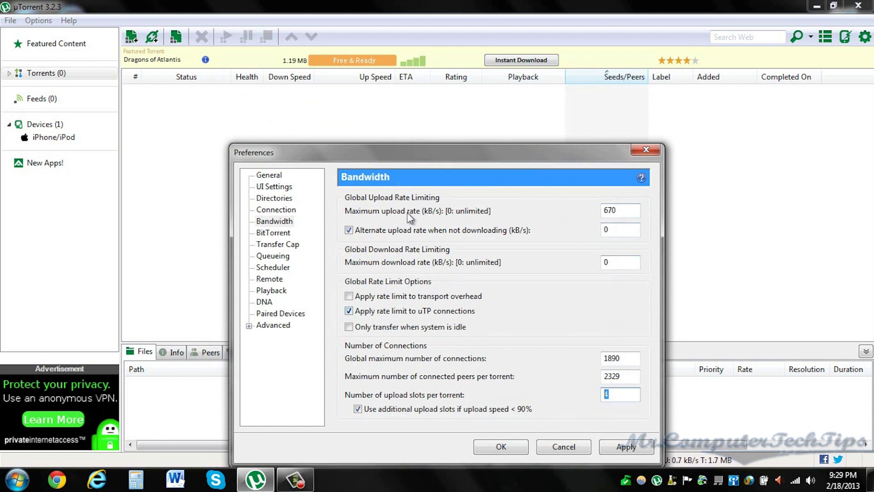
Move Preferences up and page from BitTorrent through Paired Devices to the Advanced list.
drag(398, 152, 364, 77)
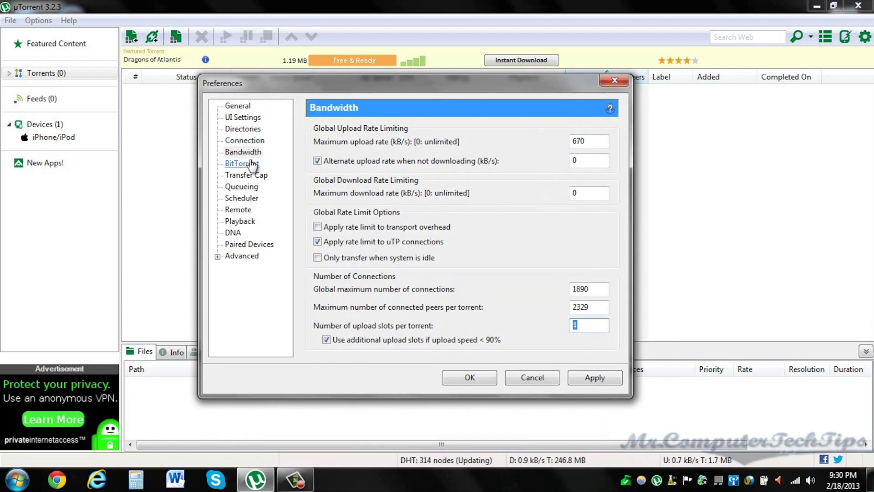
click(251, 164)
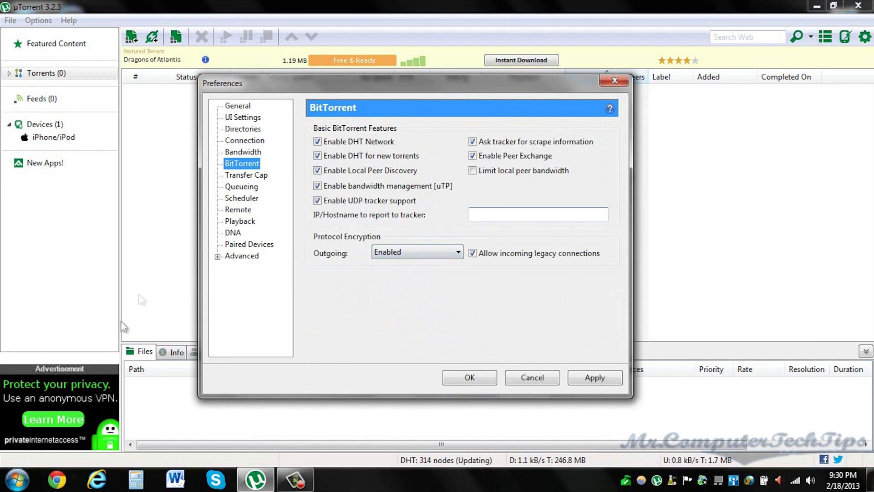
click(251, 176)
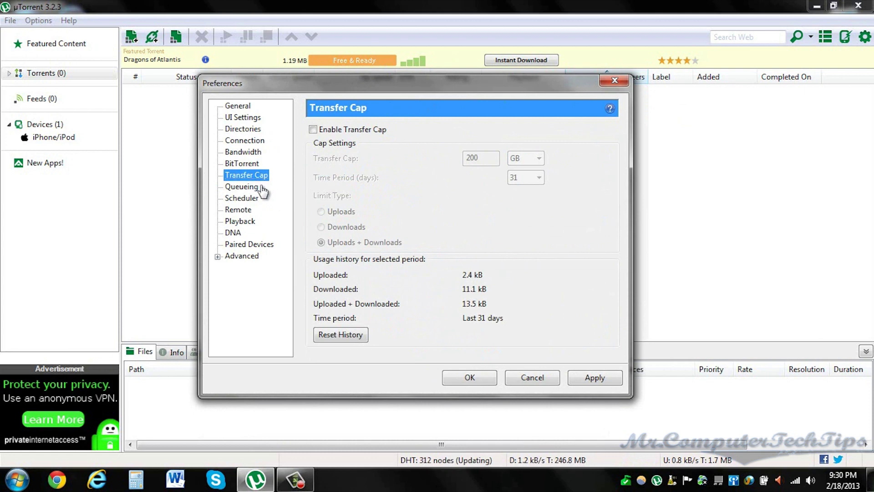
click(246, 187)
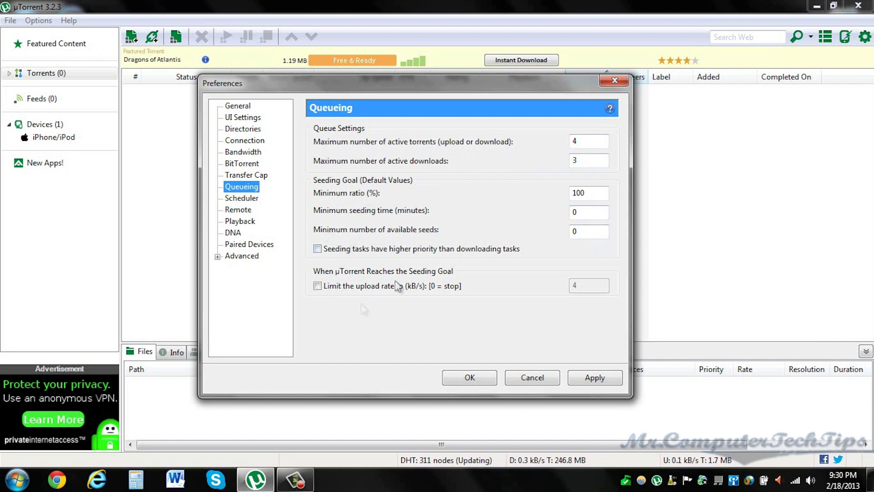
click(241, 199)
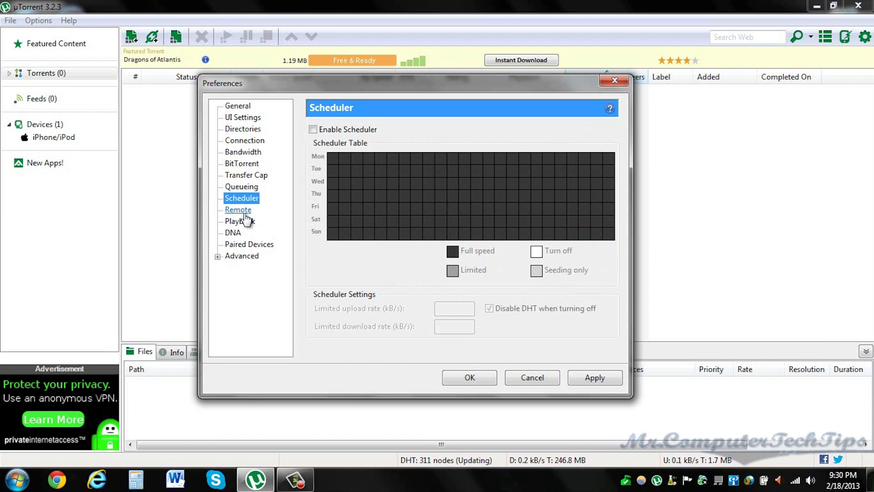
click(242, 210)
click(245, 223)
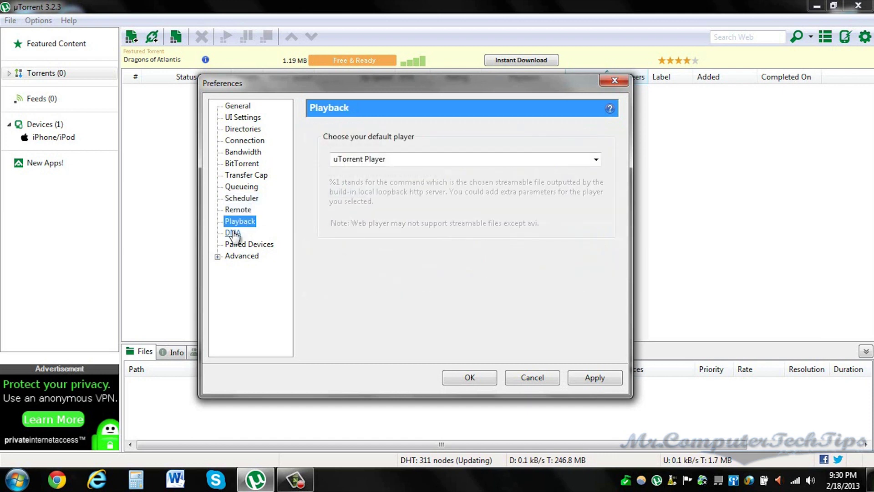
click(236, 232)
click(242, 245)
click(242, 255)
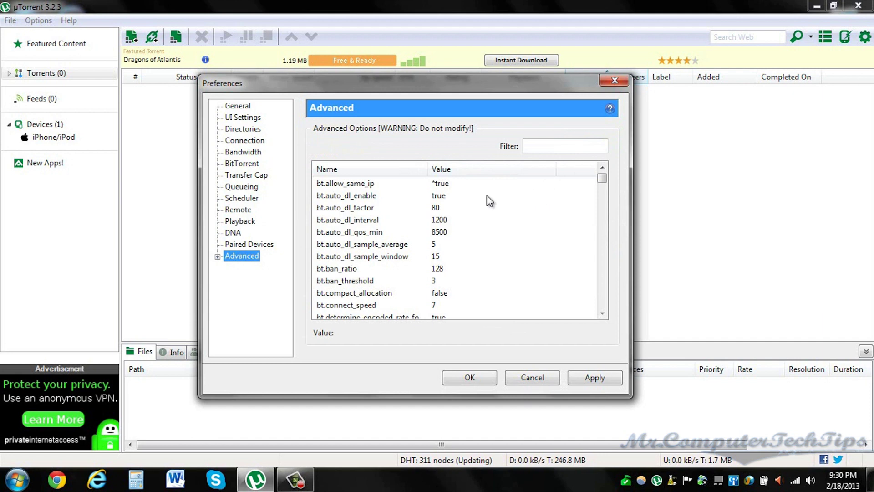
Set the advanced option bt.allow_same_ip to true.
scroll(415, 219, down, 2)
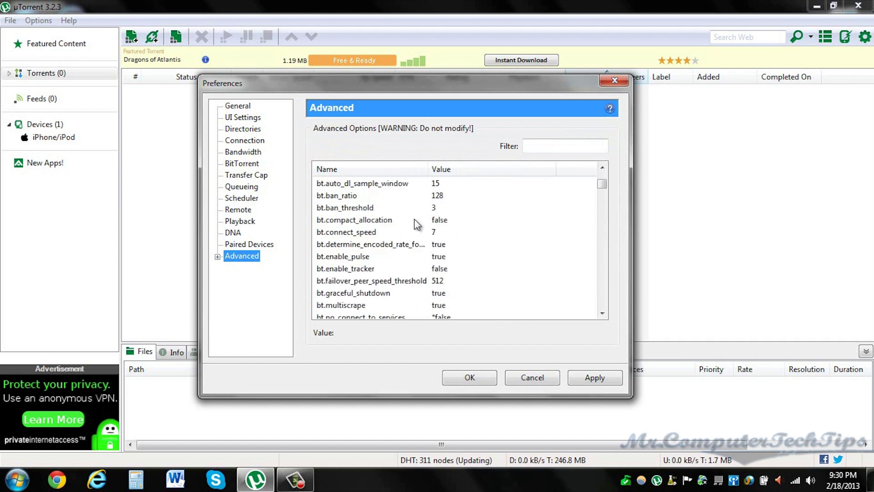
scroll(415, 220, up, 2)
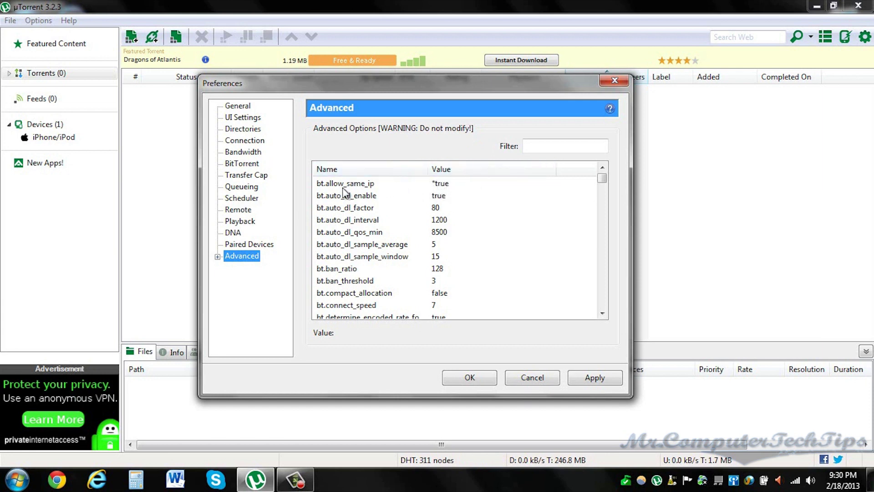
scroll(342, 194, down, 1)
scroll(341, 193, up, 1)
click(449, 184)
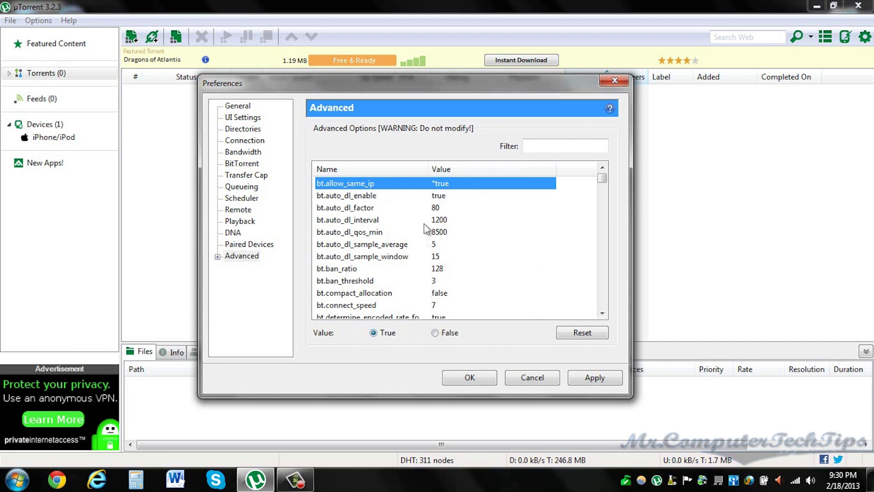
Set bt.no_connect_to_services and bt.send_have_to_seed to false.
scroll(428, 227, down, 1)
scroll(443, 220, down, 3)
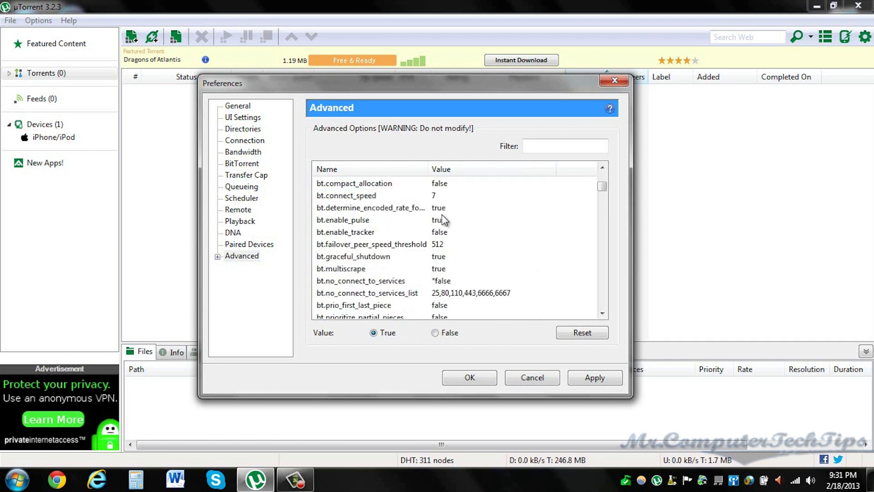
click(442, 246)
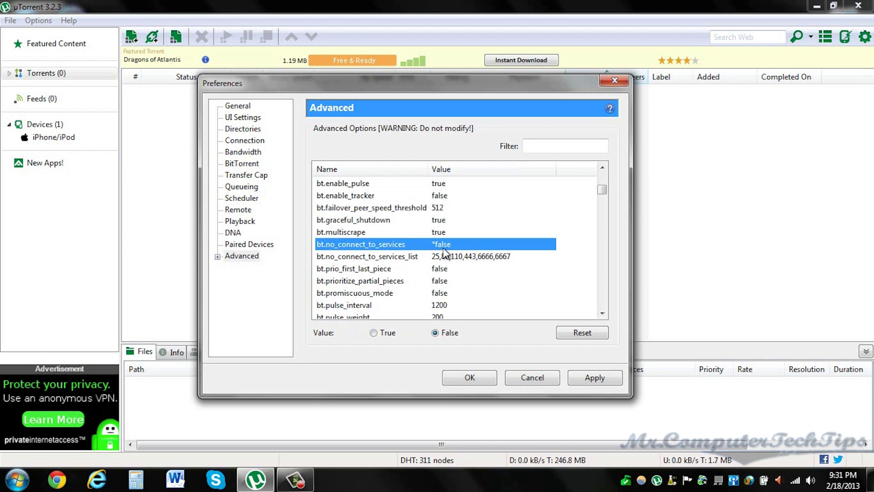
scroll(444, 254, down, 2)
scroll(443, 253, down, 2)
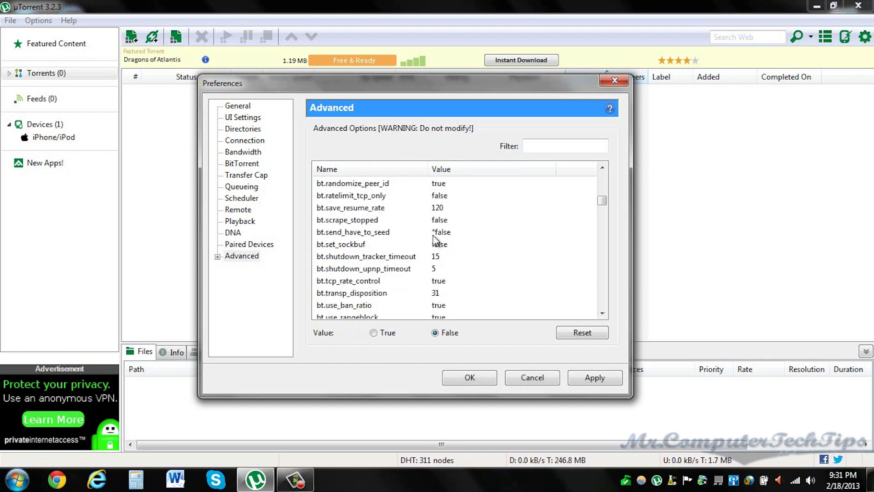
click(436, 233)
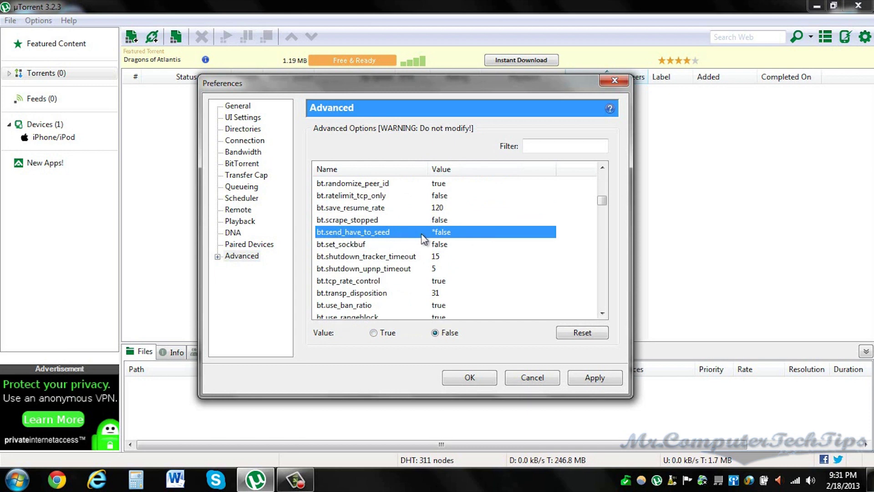
scroll(428, 241, down, 2)
scroll(431, 248, down, 4)
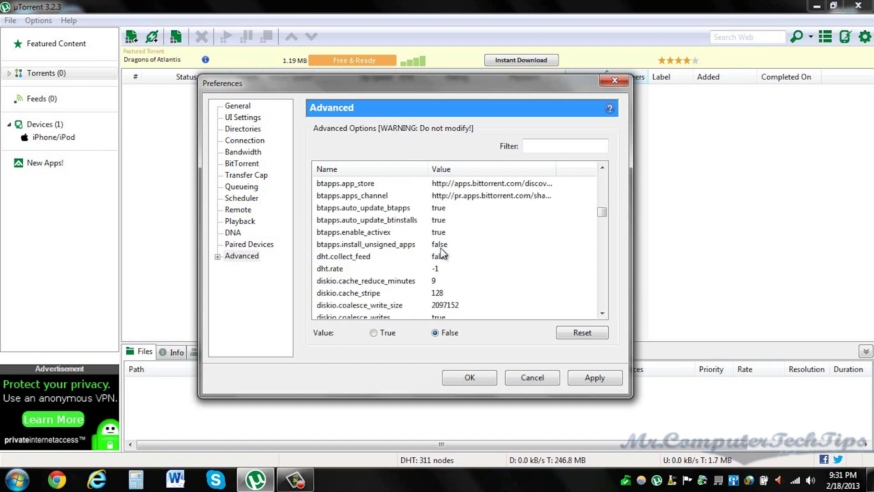
scroll(457, 258, down, 6)
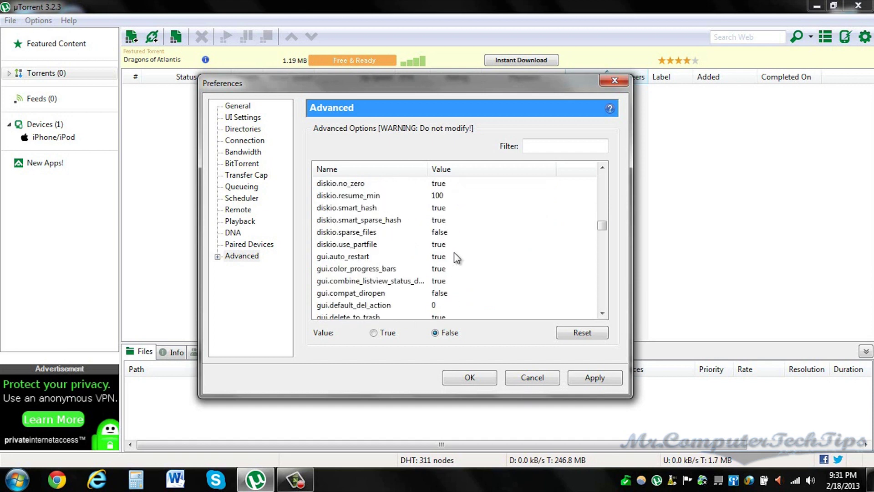
Set gui.show_notorrents_node and ipfilter.enable to false.
scroll(456, 258, down, 3)
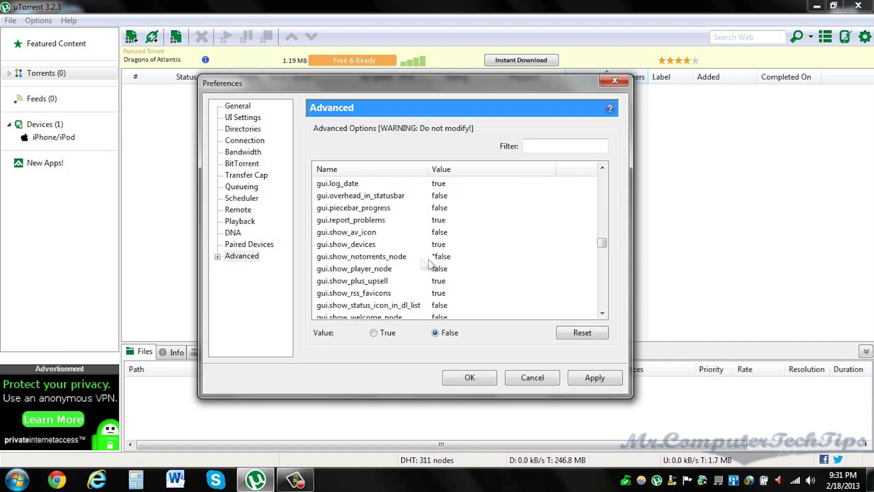
click(436, 263)
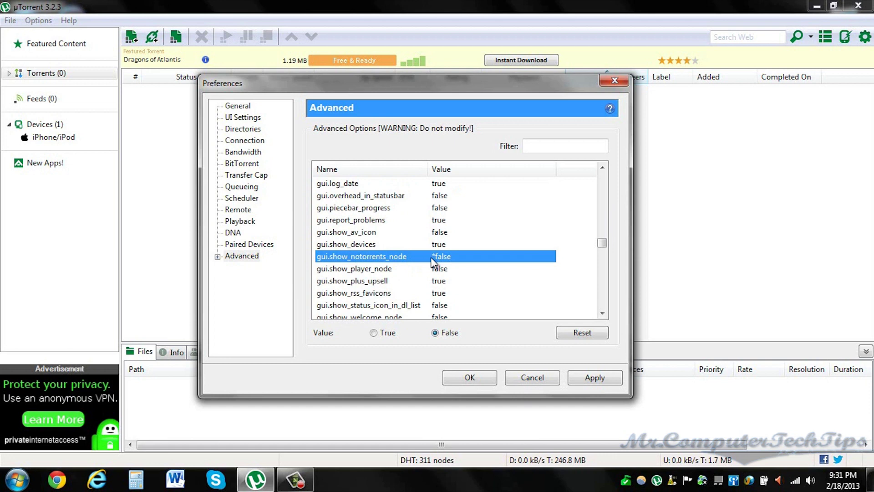
scroll(435, 263, down, 3)
click(438, 280)
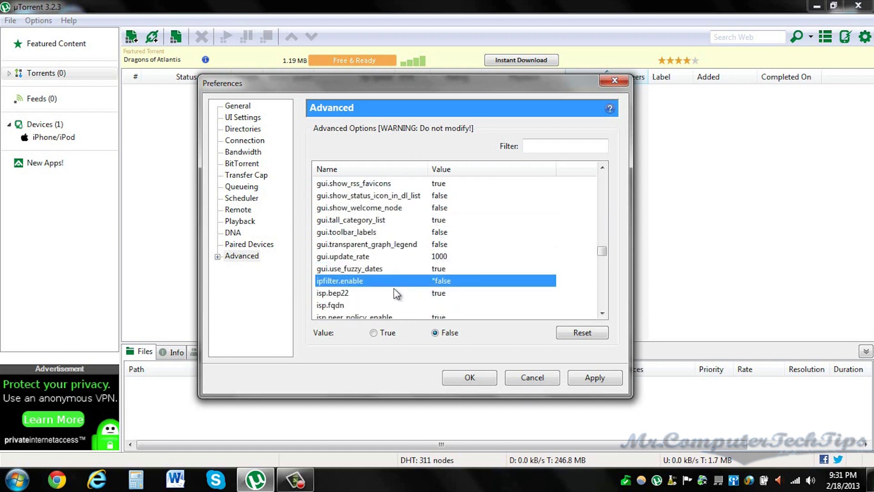
Set net.max_halfopen to 66 and peer.disconnect_inactive_interval to 900.
scroll(439, 291, down, 2)
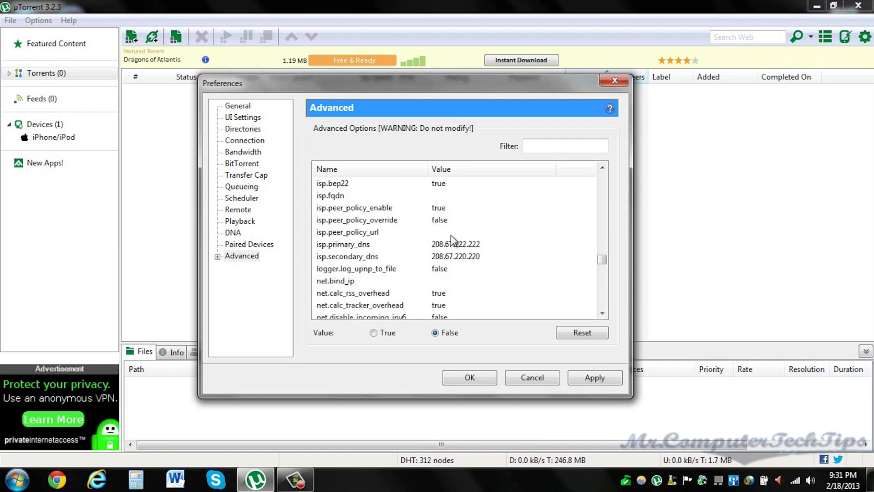
scroll(452, 239, down, 3)
click(438, 268)
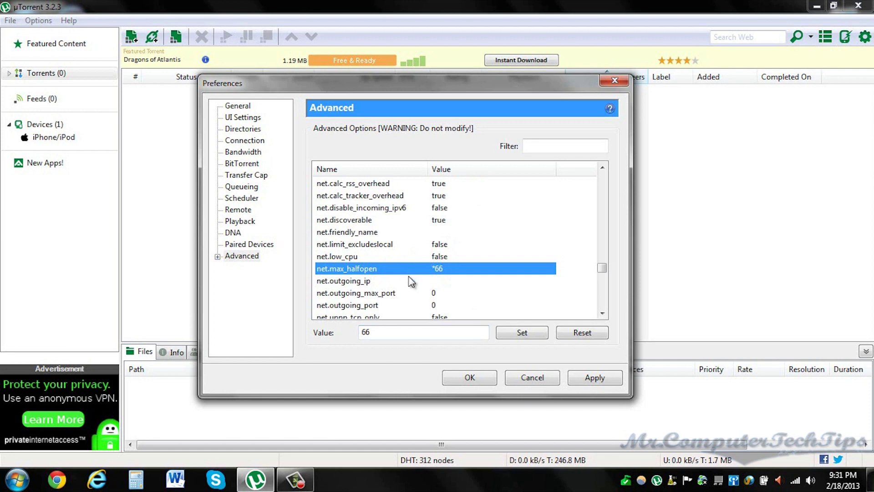
scroll(414, 272, down, 3)
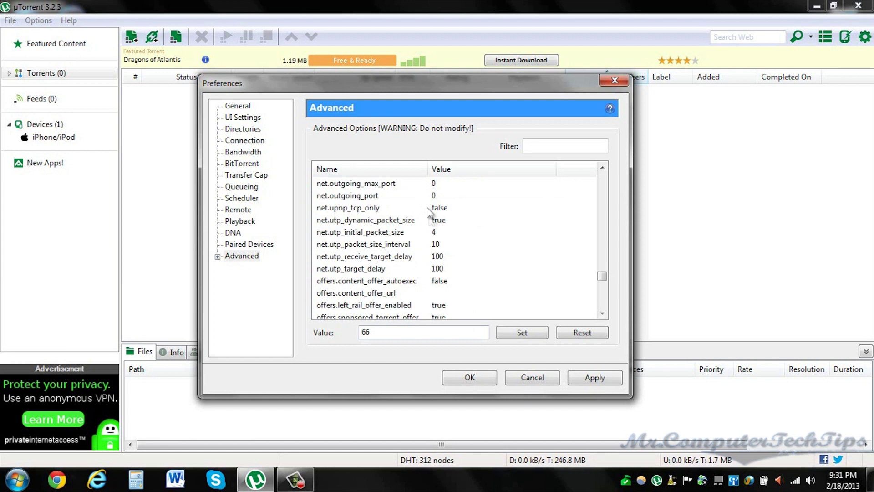
scroll(432, 232, down, 2)
click(440, 268)
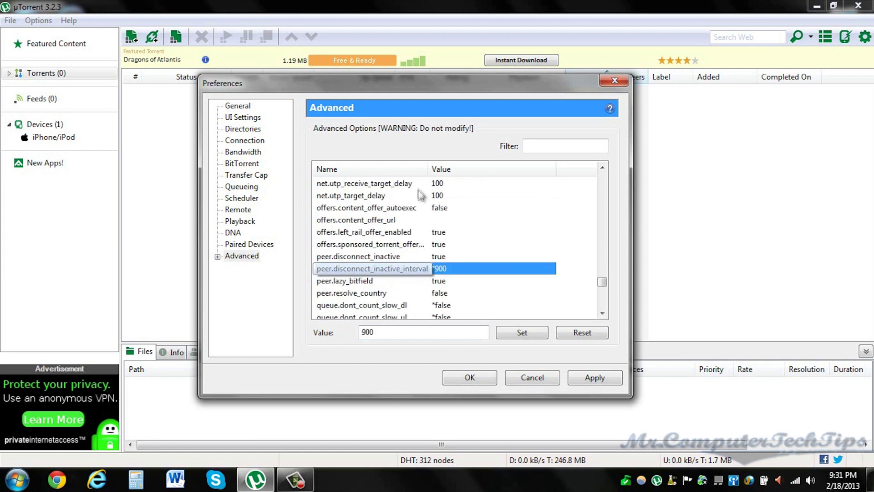
drag(428, 172, 448, 176)
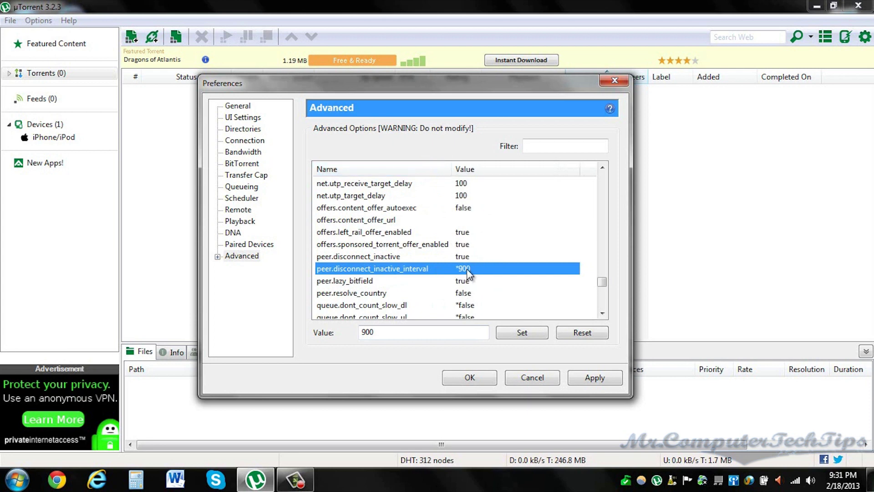
Set queue.dont_count_slow_dl and queue.dont_count_slow_ul to false.
scroll(468, 268, down, 1)
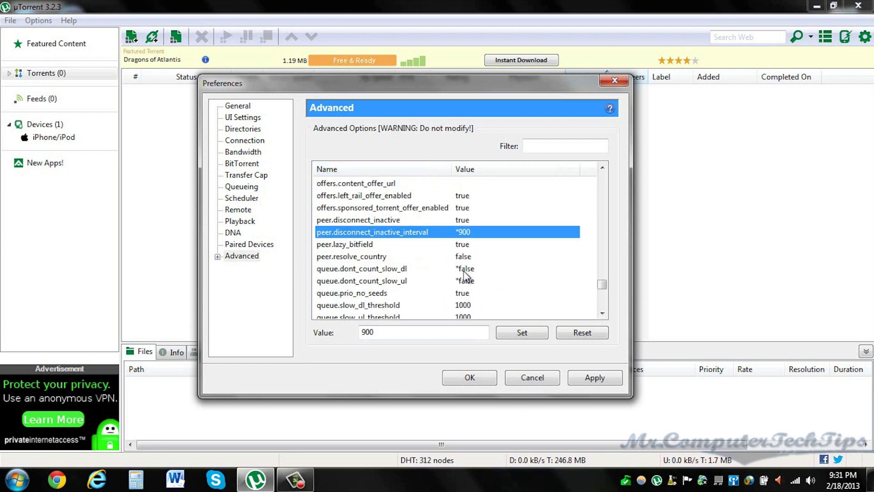
click(432, 273)
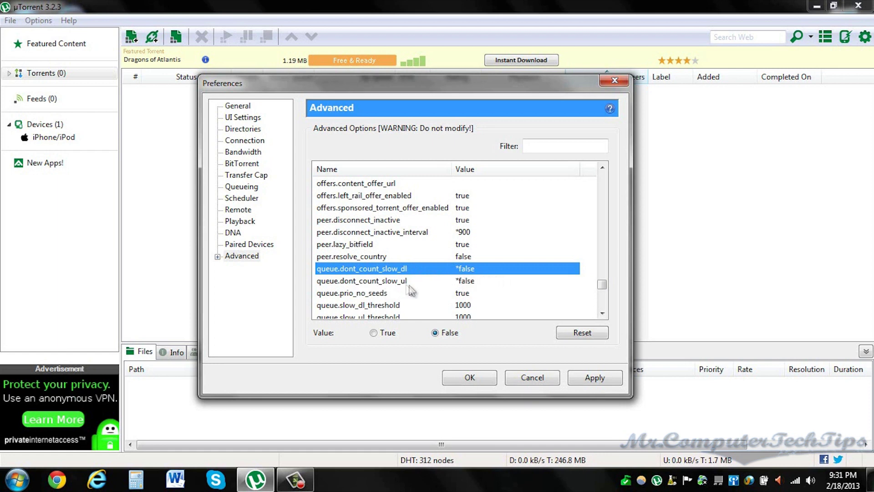
click(464, 284)
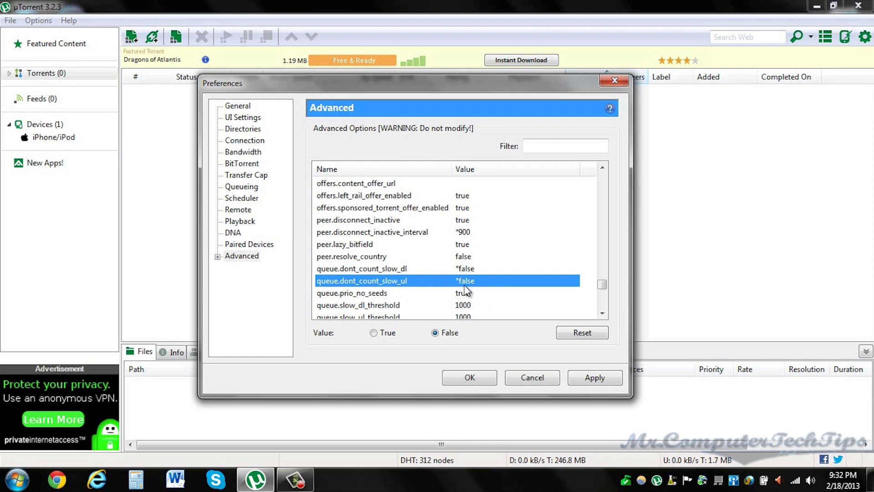
scroll(468, 290, down, 1)
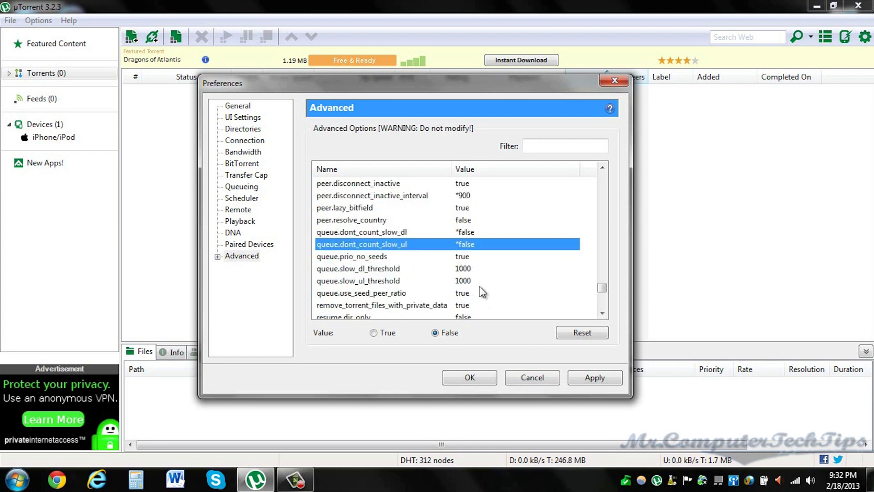
scroll(482, 292, down, 2)
scroll(483, 292, down, 2)
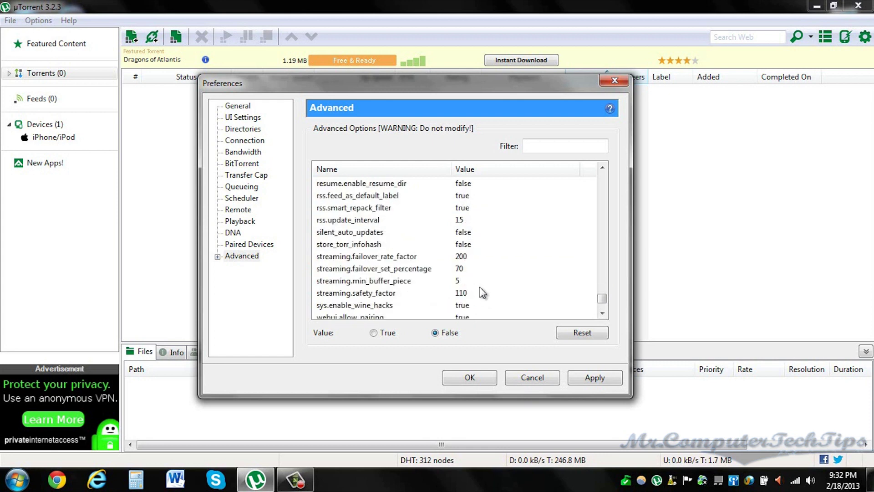
scroll(483, 292, down, 1)
scroll(466, 287, up, 5)
scroll(467, 289, up, 15)
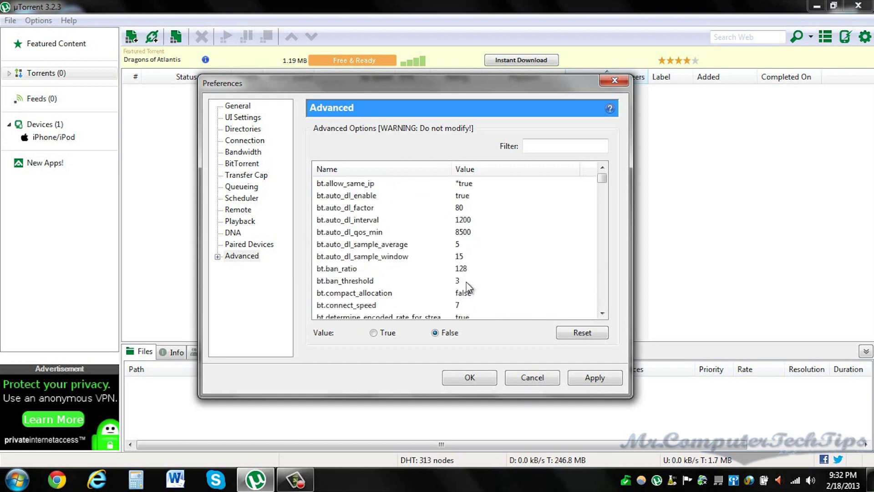
Apply the tuned preferences and close the Preferences dialog.
click(491, 378)
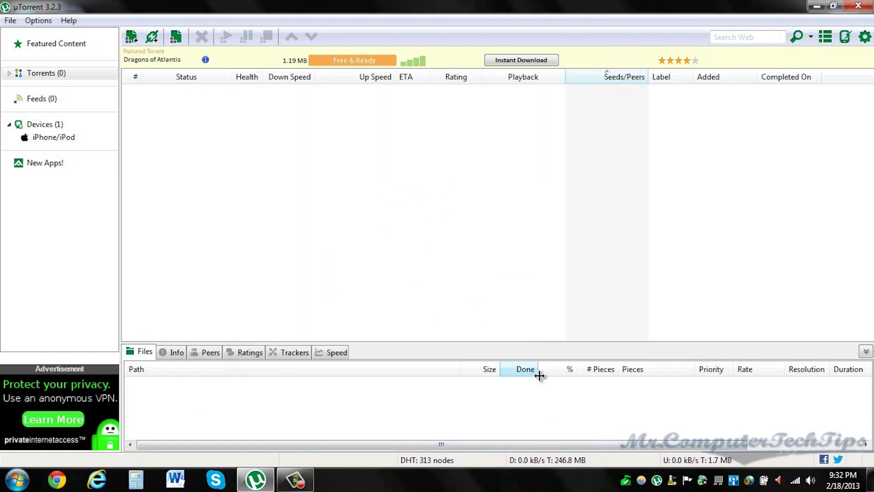